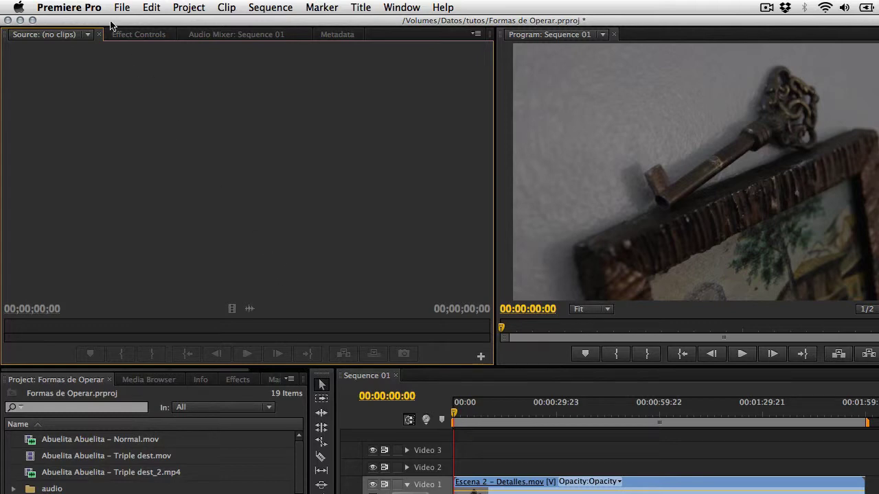
- Open About This Mac from the Apple menu to see OS X 10.9, 2,66 GHz Core i7 and 8 GB memory
{"action": "left_click", "coordinate": [19, 6]}
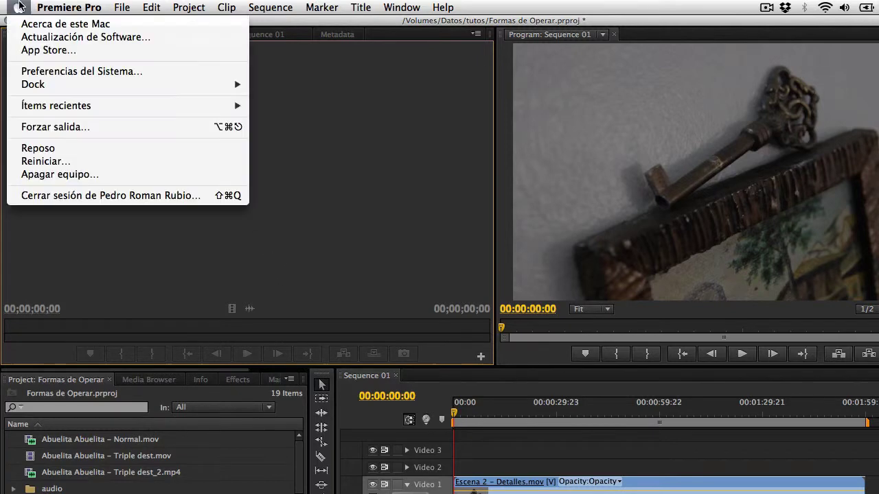
{"action": "left_click", "coordinate": [26, 26]}
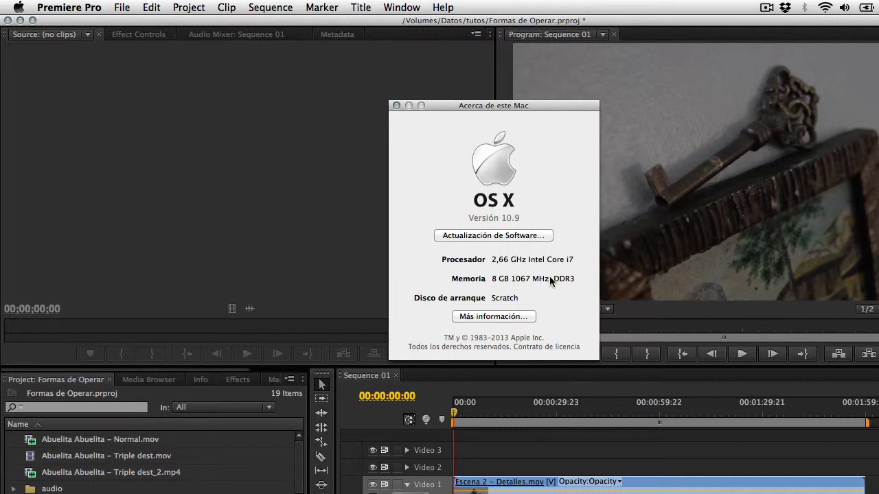
- Show the full overview of the 15-inch mid-2010 MacBook Pro with NVIDIA GeForce GT 330M 512 MB graphics
{"action": "left_click", "coordinate": [504, 315]}
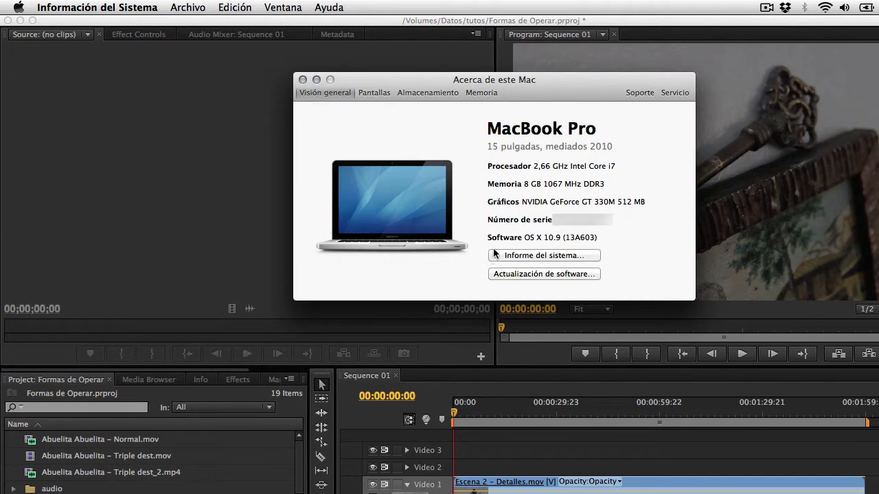